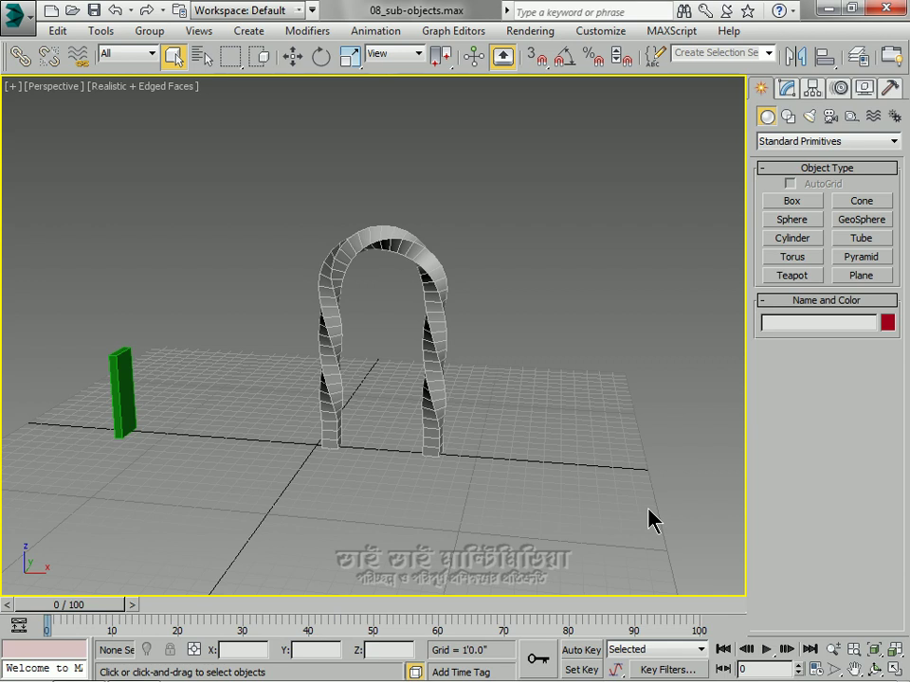
# Step: Select the arch and activate the Vertex sub-object level of its Editable Poly
pyautogui.click(787, 88)
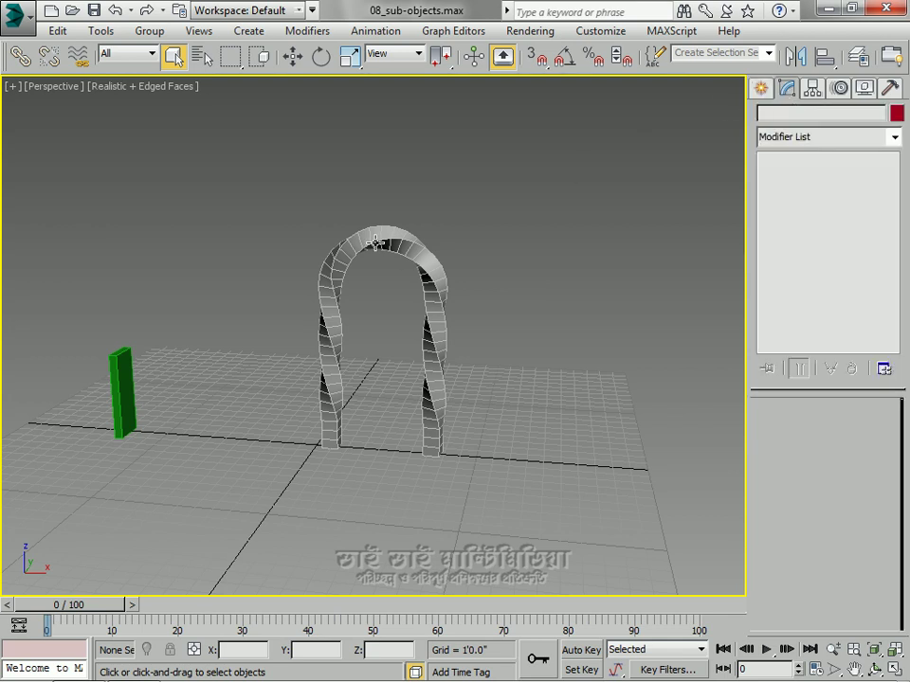
pyautogui.moveTo(281, 180); pyautogui.dragTo(568, 455)
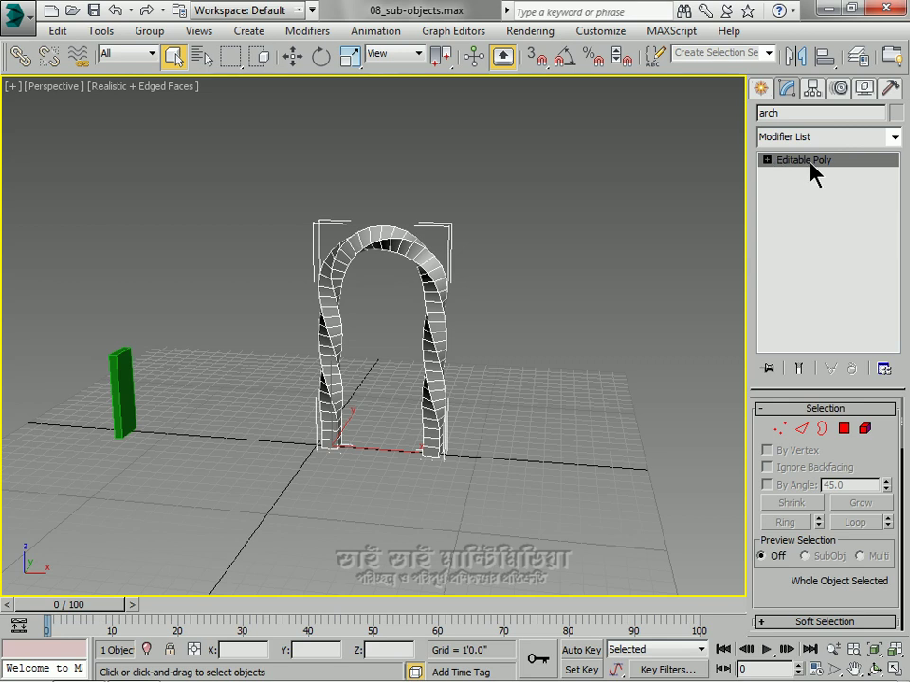
pyautogui.click(766, 160)
pyautogui.click(767, 159)
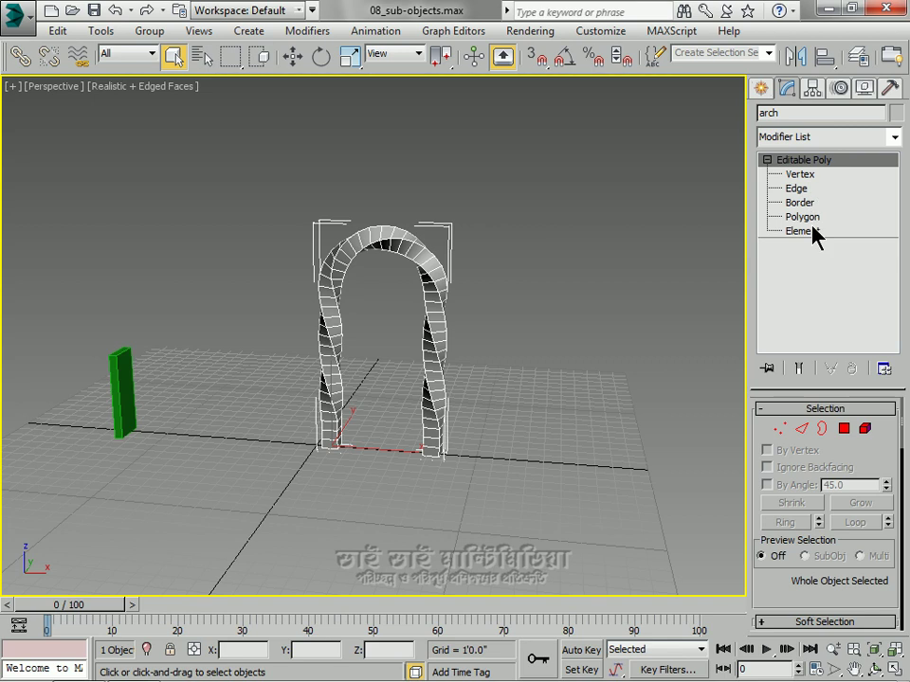
pyautogui.click(799, 176)
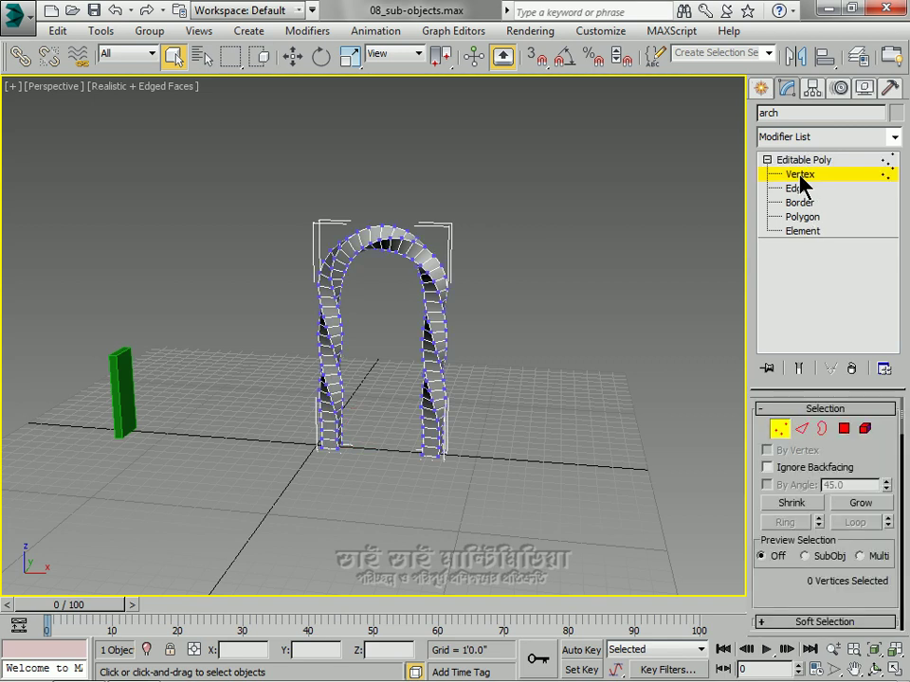
pyautogui.click(801, 192)
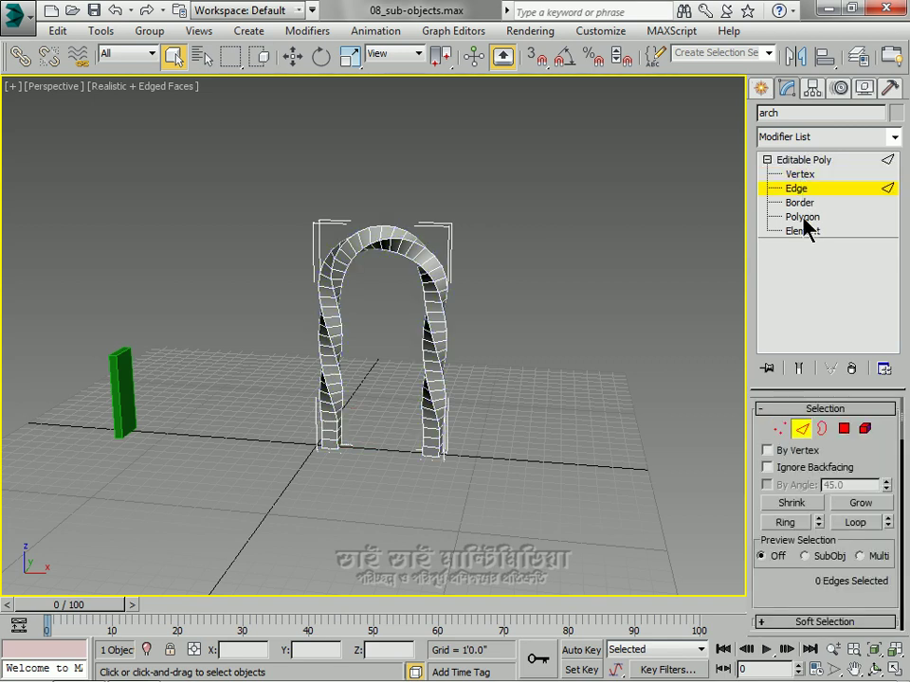
pyautogui.click(807, 223)
pyautogui.click(799, 177)
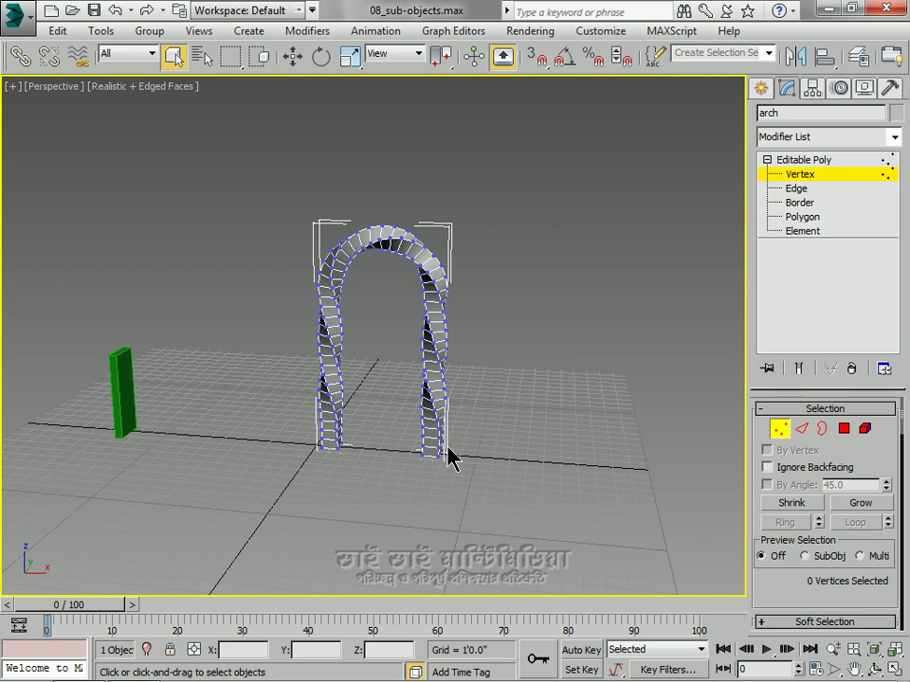
# Step: Select only the four lowest rows of vertices on the arch's right leg
pyautogui.scroll(4, 517, 445)
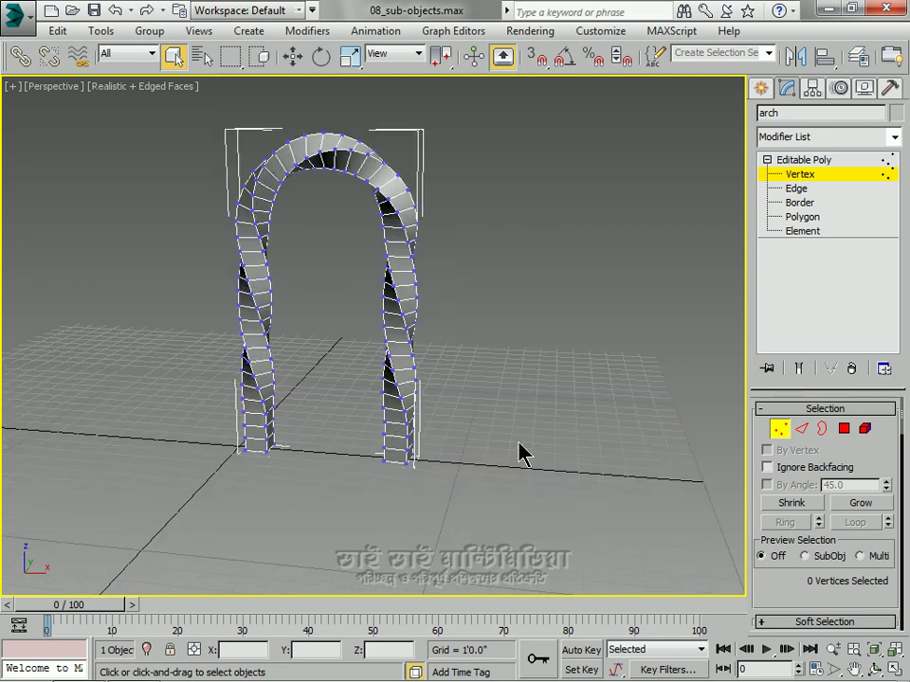
pyautogui.scroll(-5, 317, 274)
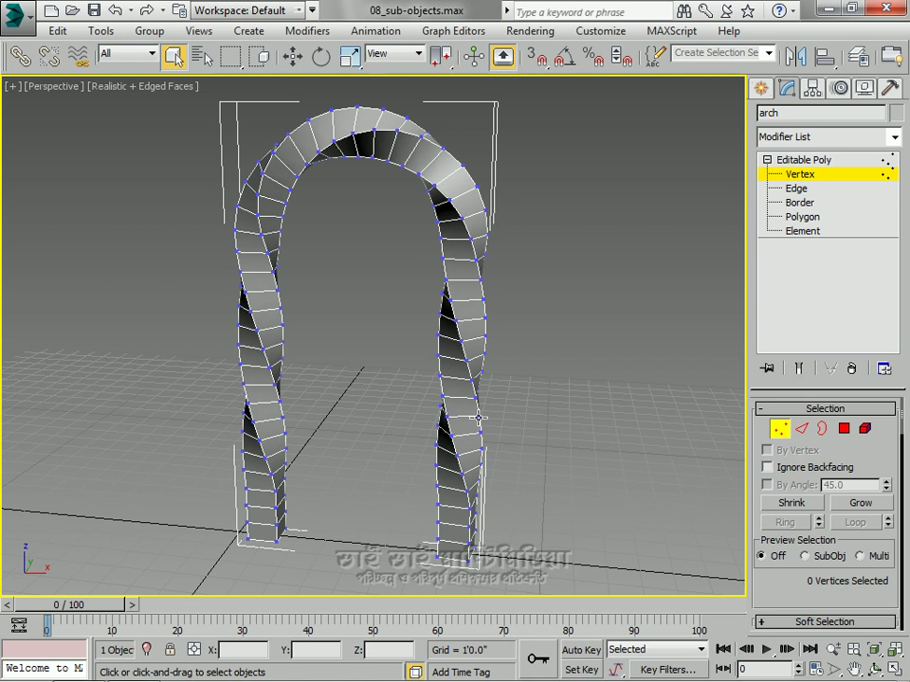
pyautogui.moveTo(455, 488); pyautogui.dragTo(450, 332, button='middle')
pyautogui.scroll(3, 450, 332)
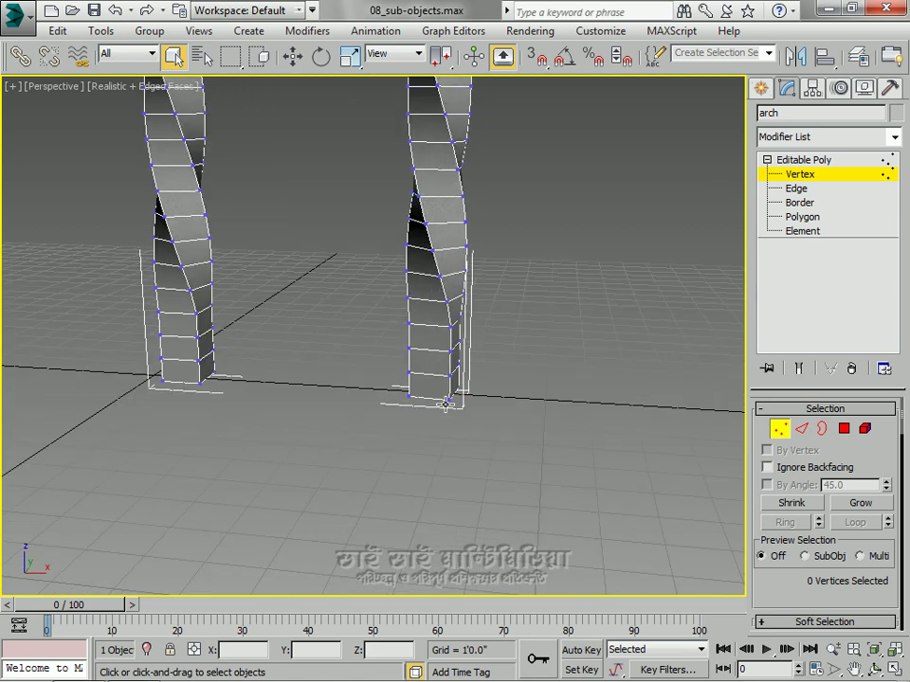
pyautogui.moveTo(477, 295); pyautogui.dragTo(485, 318, button='middle')
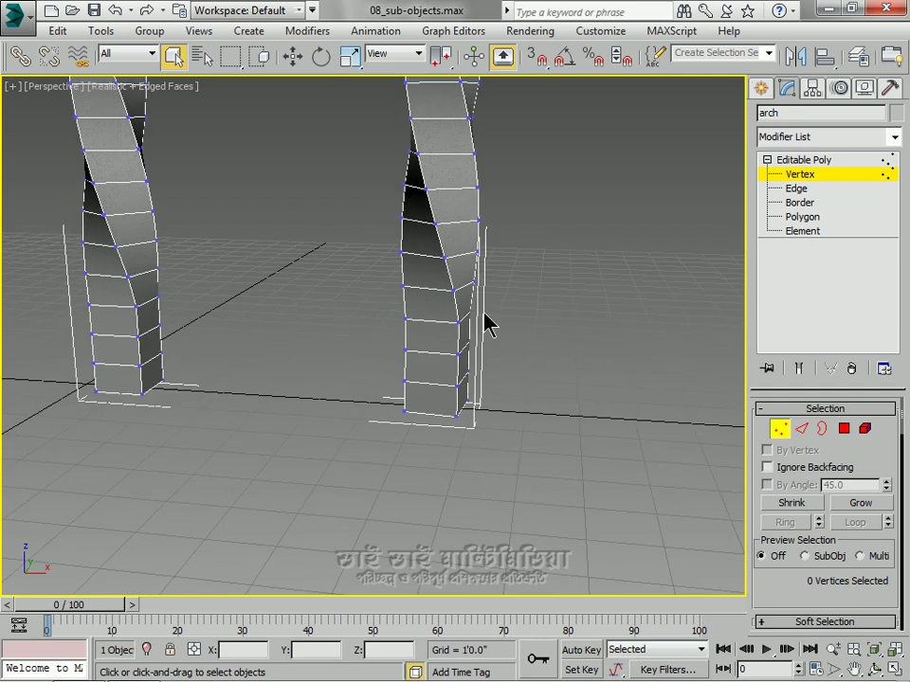
pyautogui.moveTo(515, 508); pyautogui.dragTo(347, 272)
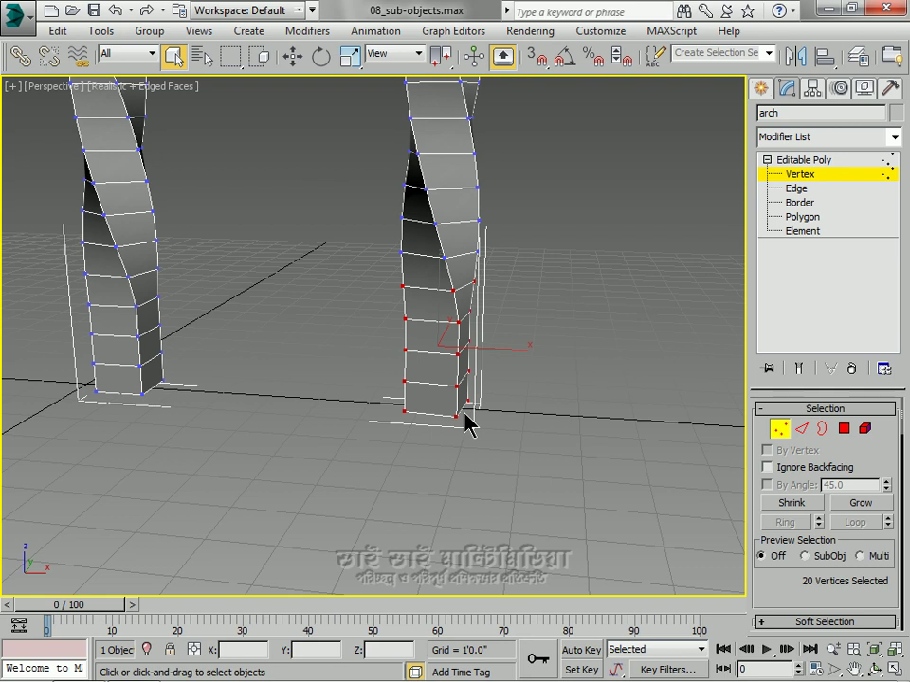
pyautogui.keyDown('alt'); pyautogui.moveTo(502, 270); pyautogui.dragTo(389, 303); pyautogui.keyUp('alt')
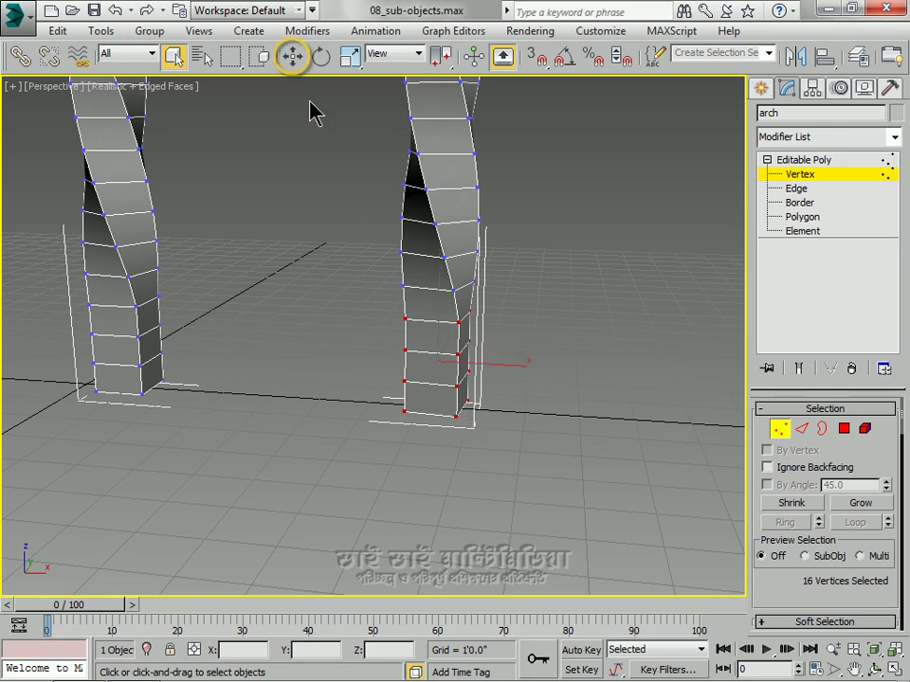
# Step: Try moving the selected leg vertices outward along the X axis, and undo the move
pyautogui.click(293, 57)
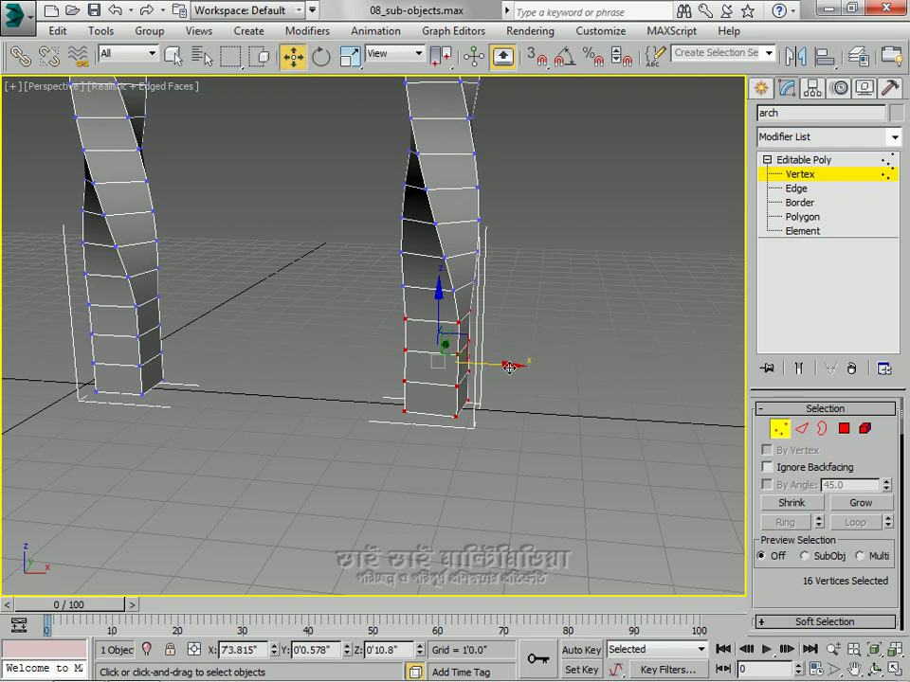
pyautogui.moveTo(508, 367); pyautogui.dragTo(599, 462)
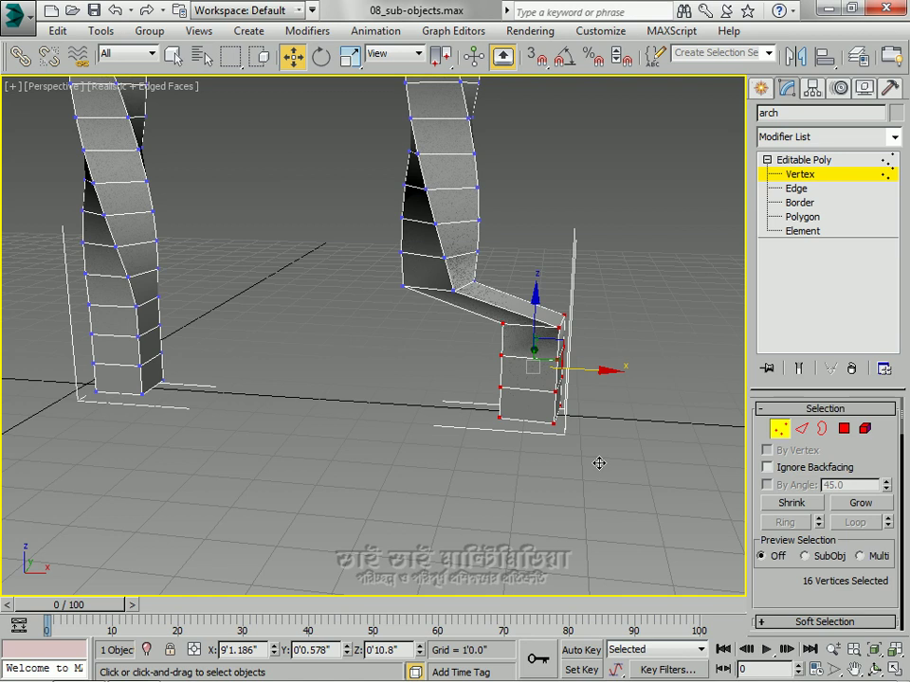
pyautogui.hotkey('ctrl', 'z')
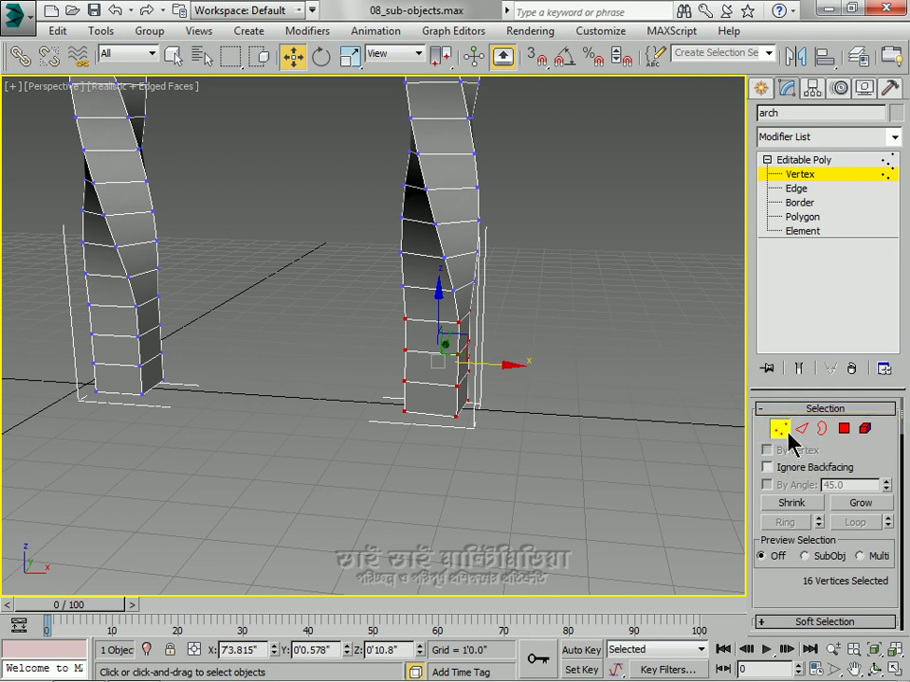
# Step: Select the polygons of the two lowest rows on the right leg at Polygon level, and show the modeling ribbon
pyautogui.click(842, 429)
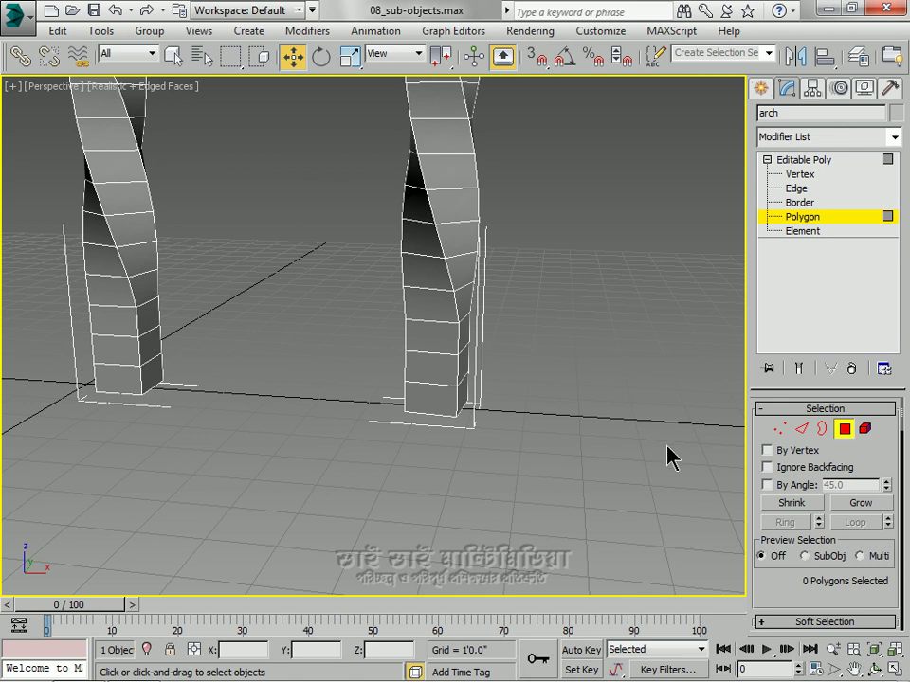
pyautogui.moveTo(343, 365); pyautogui.dragTo(508, 463)
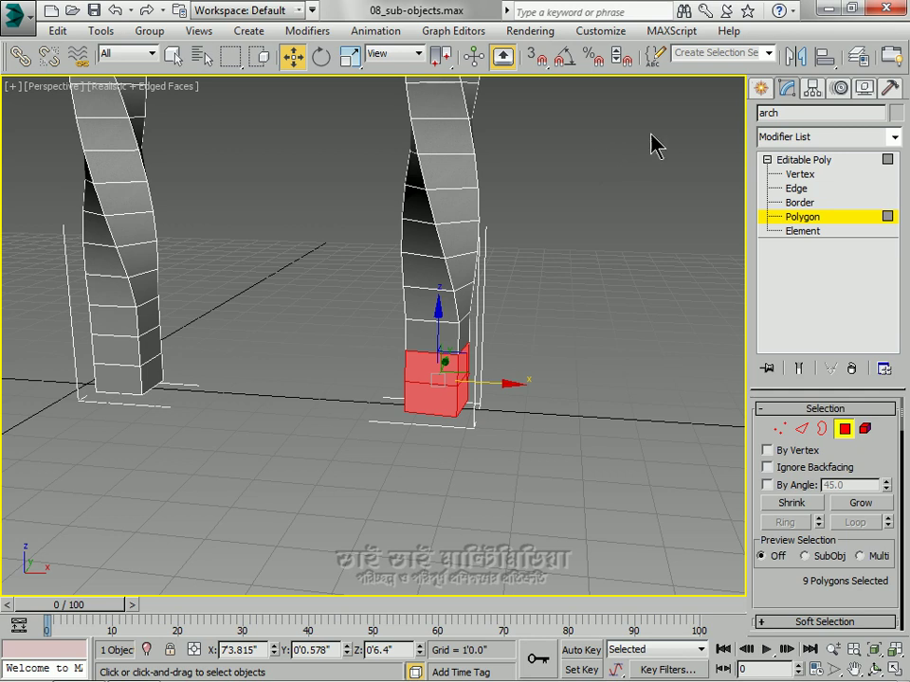
pyautogui.click(896, 60)
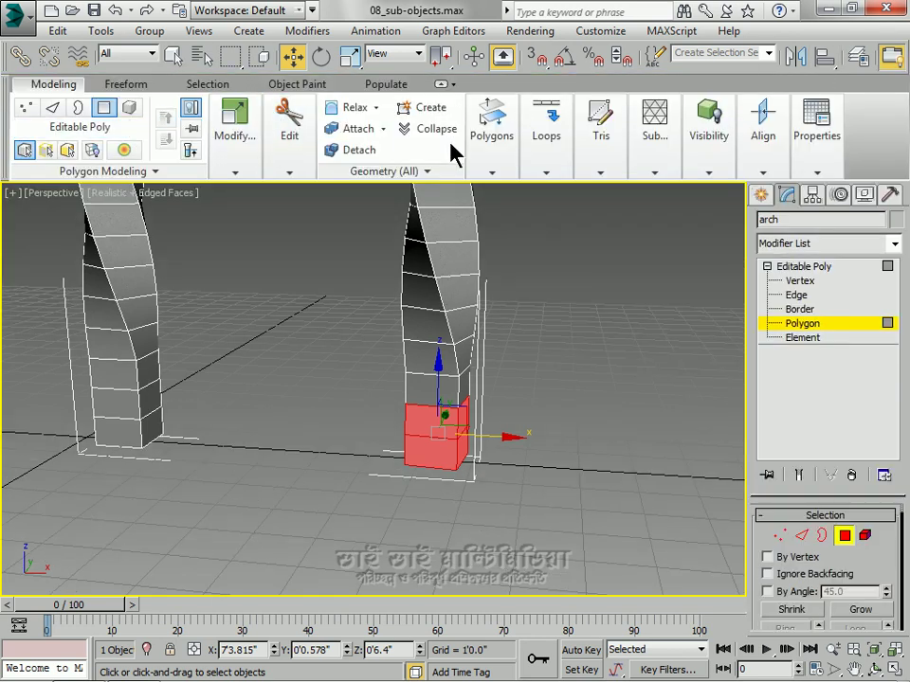
pyautogui.click(238, 137)
pyautogui.moveTo(755, 173)
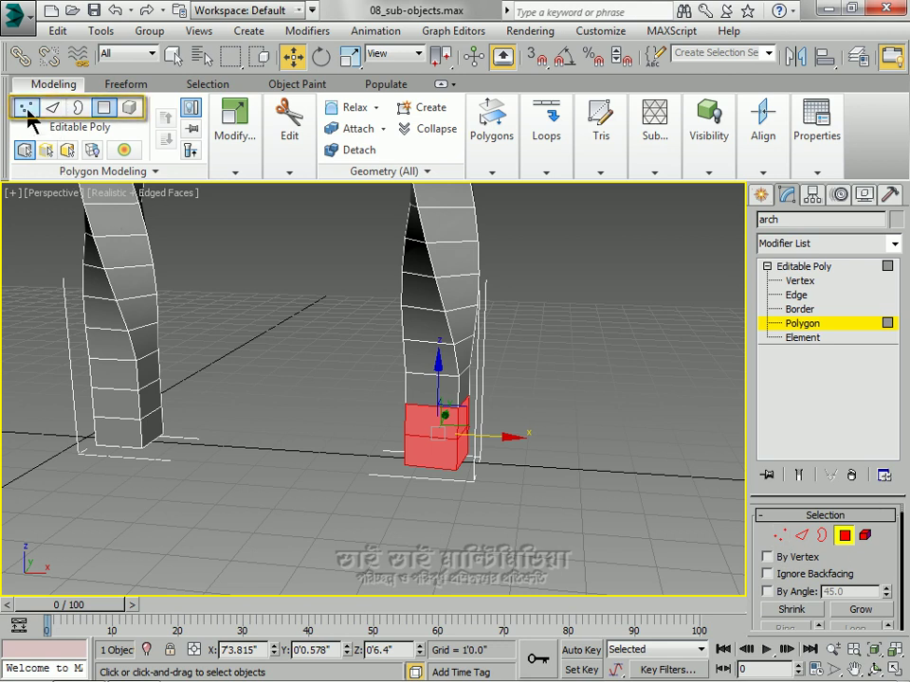
# Step: Return to Vertex level, try shifting the right leg's lower vertices slightly along X, and undo the shift
pyautogui.click(26, 109)
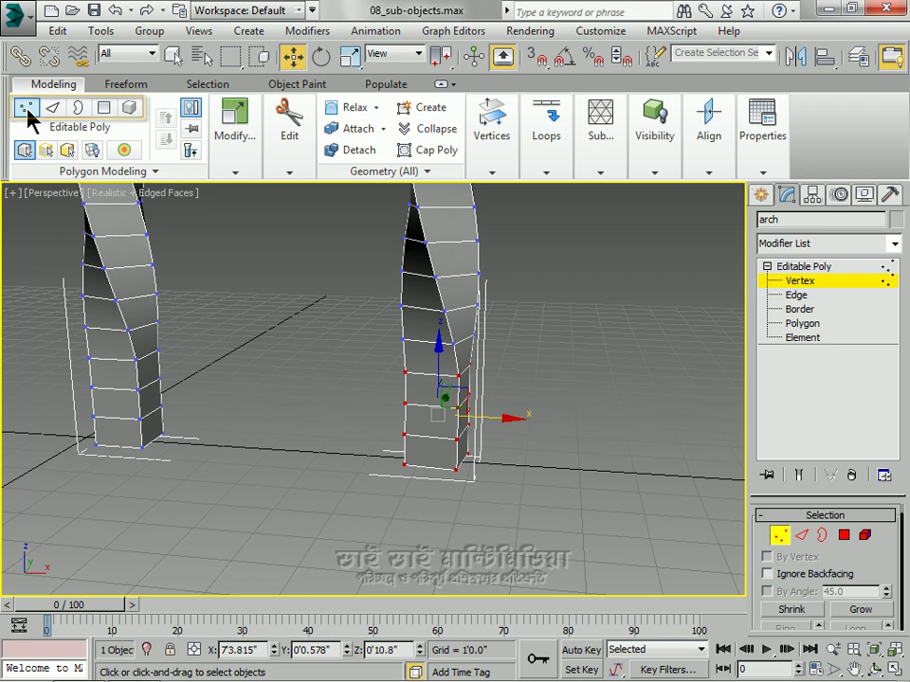
pyautogui.moveTo(289, 104)
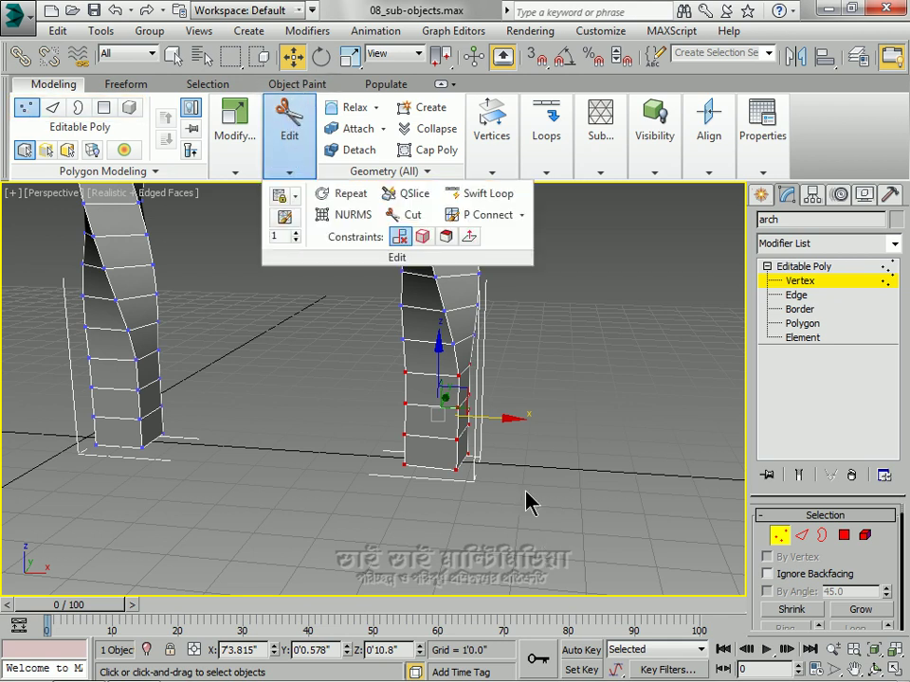
pyautogui.moveTo(512, 432); pyautogui.dragTo(529, 396)
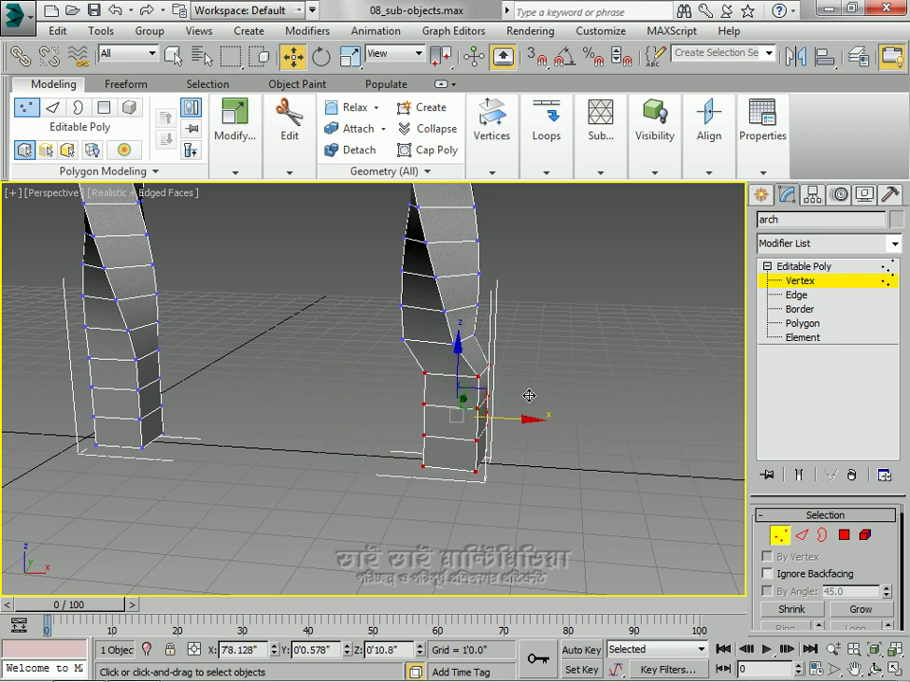
pyautogui.hotkey('ctrl', 'z')
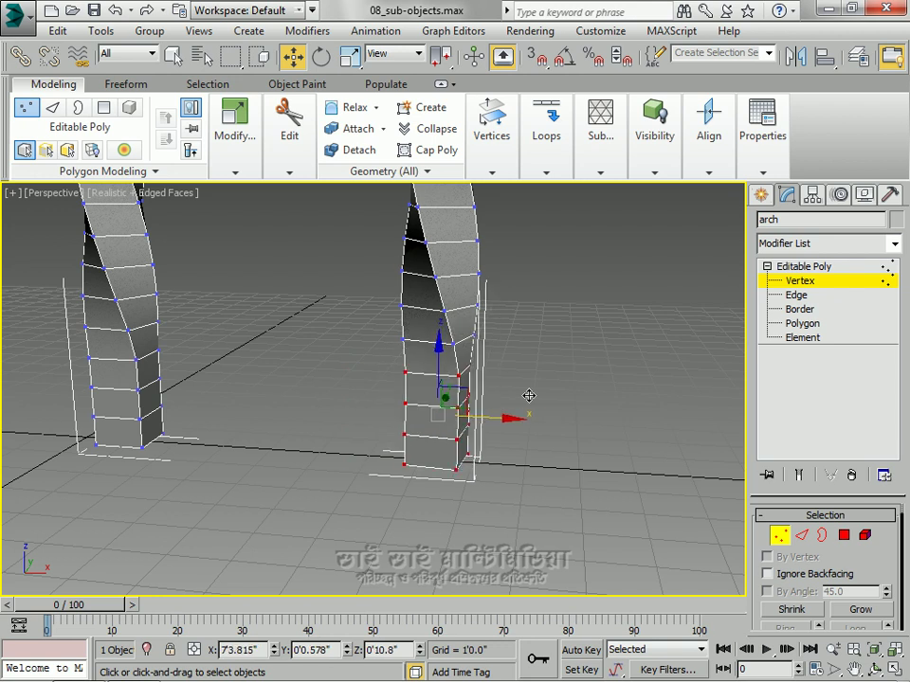
# Step: Switch to Polygon level and select the two lowest rows of polygons on both legs of the arch
pyautogui.click(106, 112)
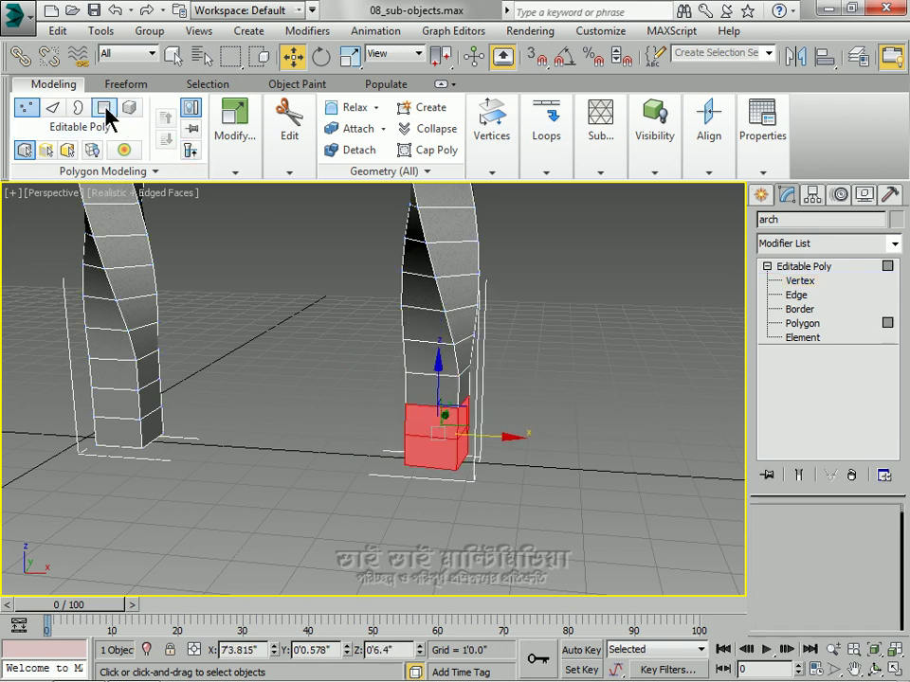
pyautogui.moveTo(346, 432); pyautogui.dragTo(441, 458, button='middle')
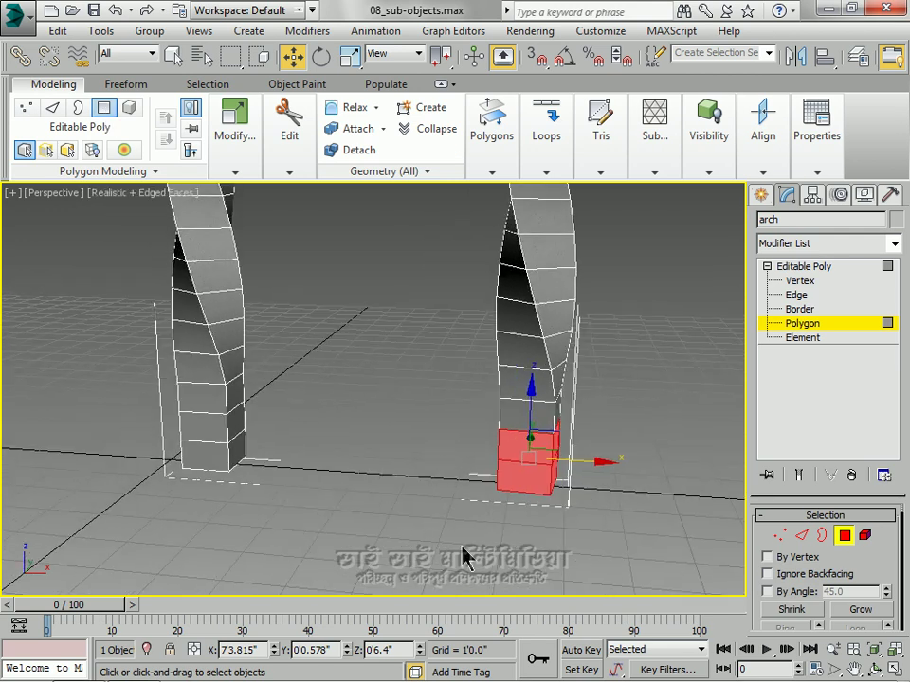
pyautogui.keyDown('alt'); pyautogui.moveTo(463, 552); pyautogui.dragTo(481, 532, button='middle'); pyautogui.keyUp('alt')
pyautogui.moveTo(396, 465); pyautogui.dragTo(459, 417, button='middle')
pyautogui.click(151, 485)
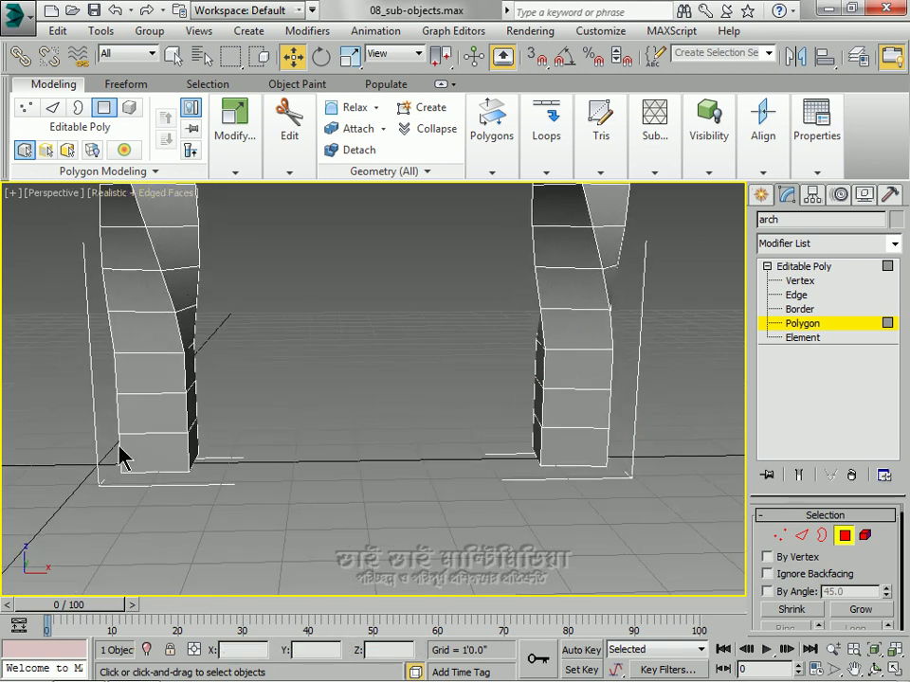
pyautogui.moveTo(67, 412); pyautogui.dragTo(646, 497)
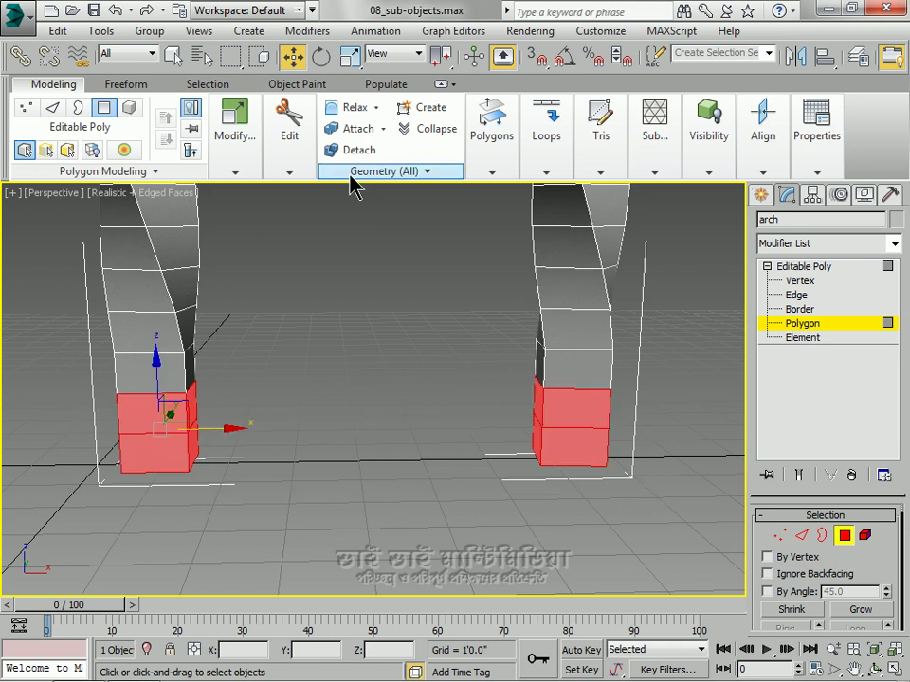
# Step: Try enlarging the selected base polygons of both legs with a uniform scale, and undo the scaling
pyautogui.click(346, 63)
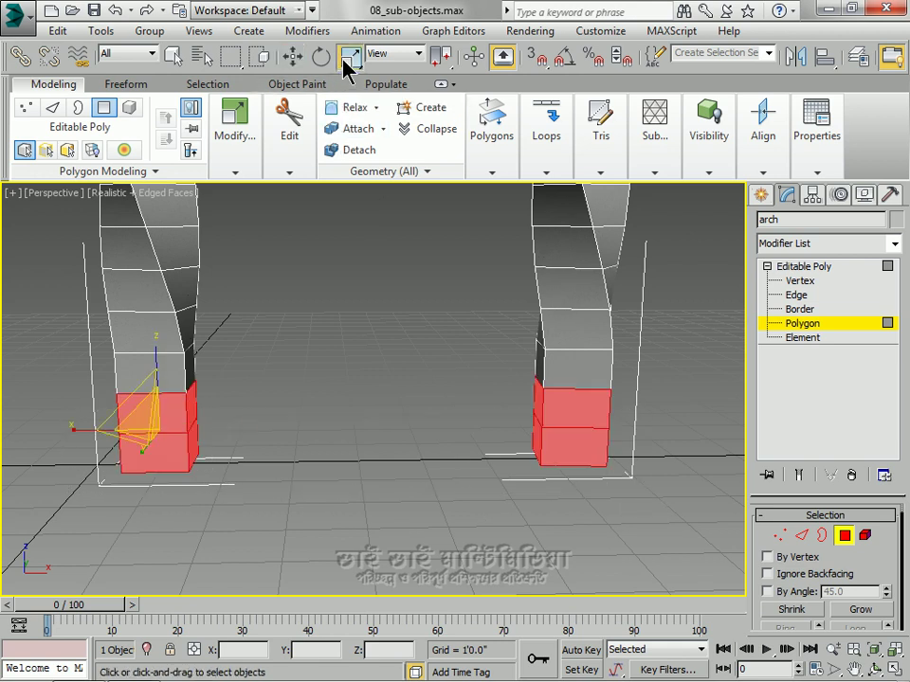
pyautogui.moveTo(150, 417); pyautogui.dragTo(178, 367)
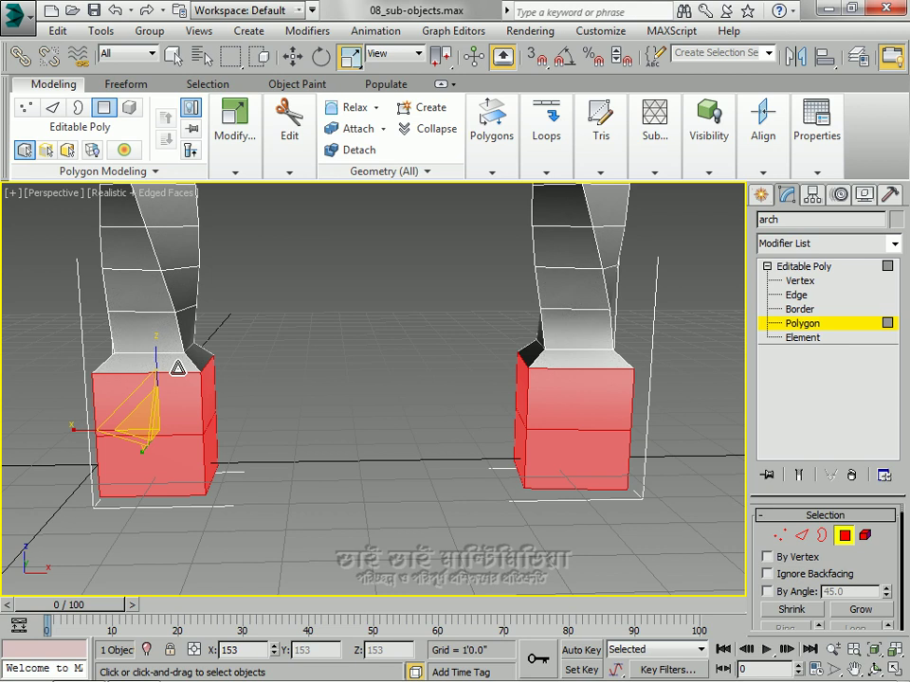
pyautogui.moveTo(146, 353); pyautogui.dragTo(178, 412)
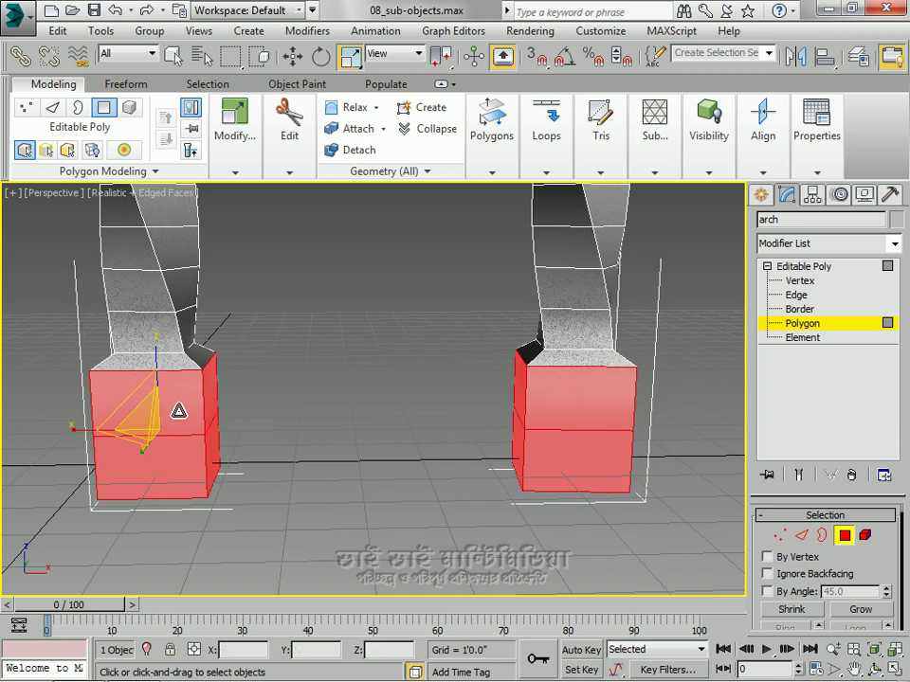
pyautogui.hotkey('ctrl', 'z')
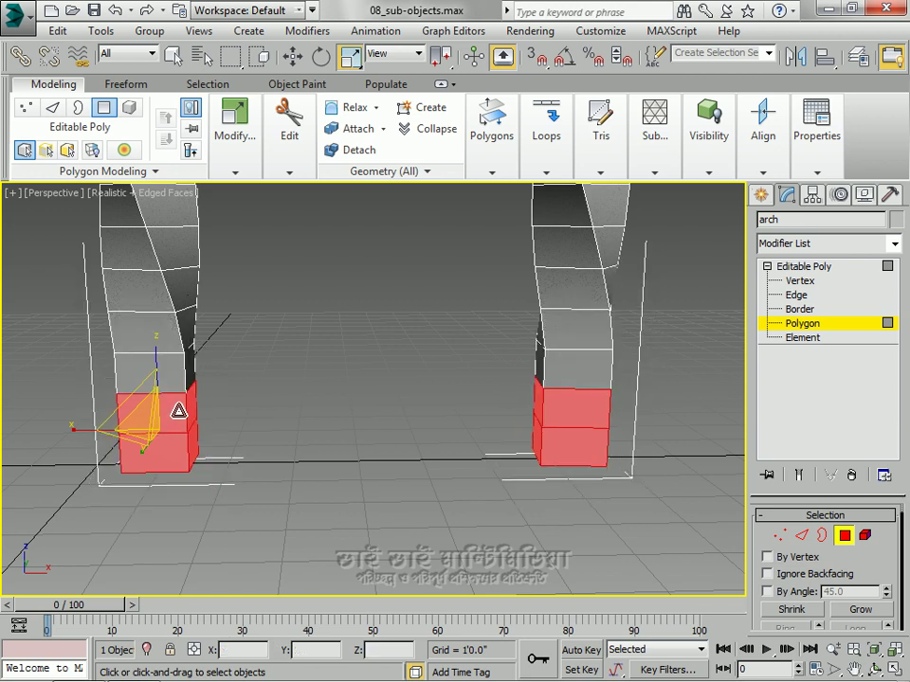
# Step: Deselect the polygons and display all four viewports with the modeling ribbon hidden
pyautogui.hotkey('ctrl', 'd')
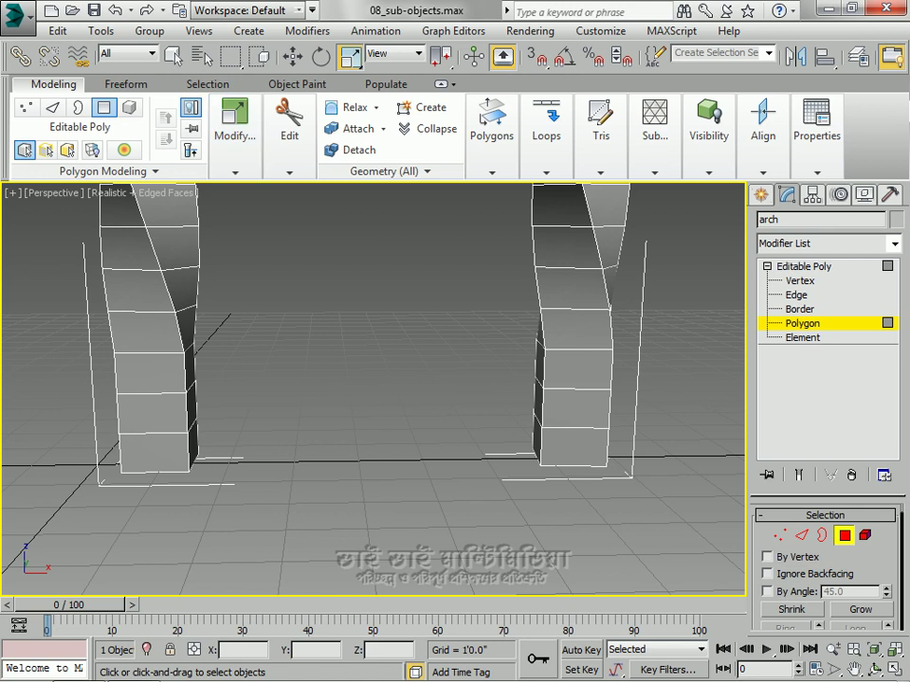
pyautogui.click(889, 58)
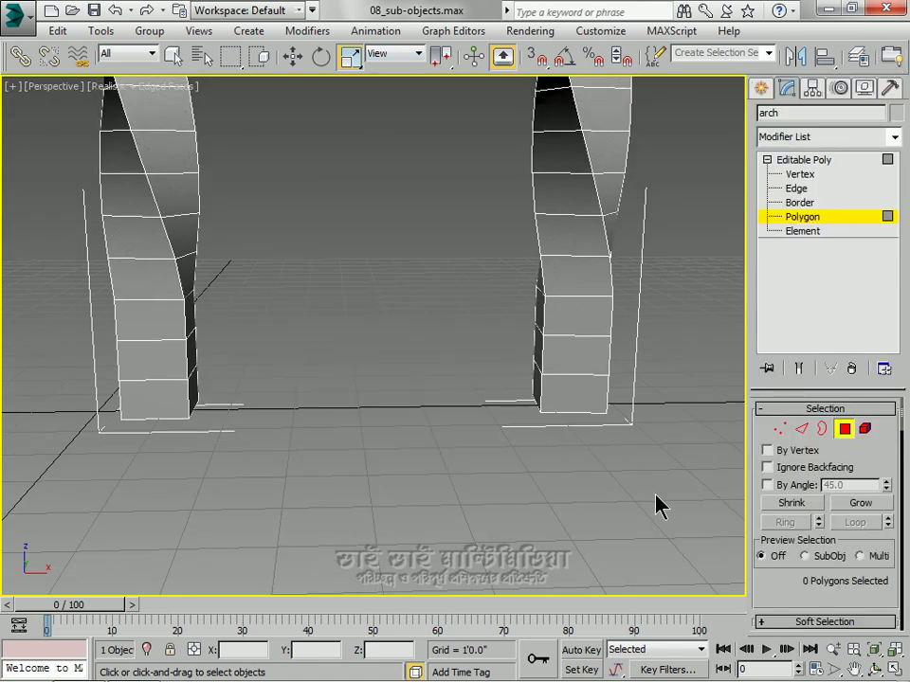
pyautogui.hotkey('alt', 'w')
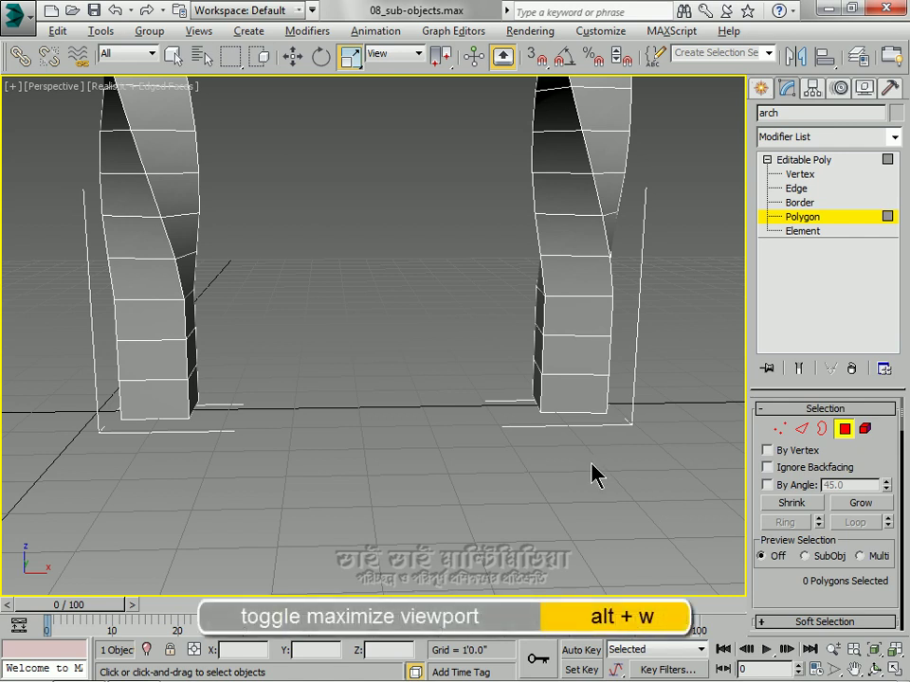
pyautogui.hotkey('alt', 'w')
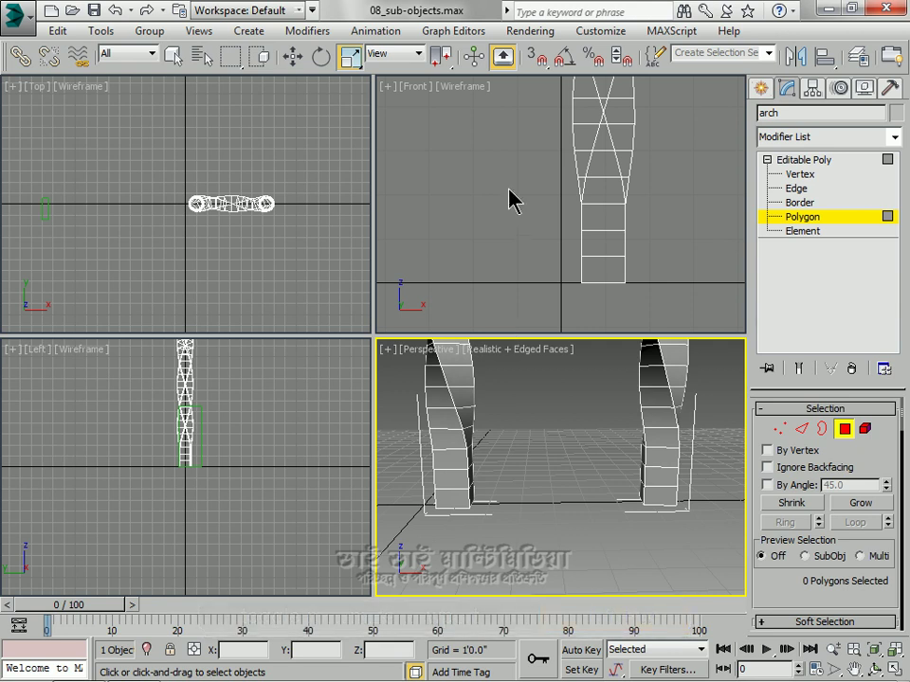
# Step: Select the two lowest rows of polygons on both legs of the arch in the Front view
pyautogui.scroll(-3, 510, 201)
pyautogui.moveTo(581, 194); pyautogui.dragTo(539, 238, button='middle')
pyautogui.scroll(4, 542, 247)
pyautogui.moveTo(522, 280); pyautogui.dragTo(555, 214, button='middle')
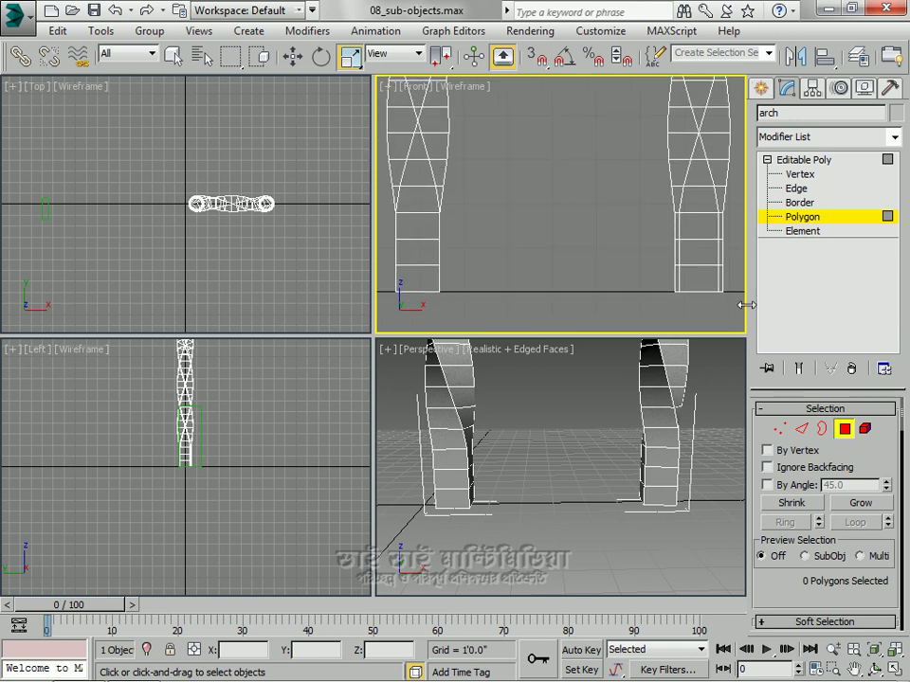
pyautogui.moveTo(736, 305); pyautogui.dragTo(380, 262)
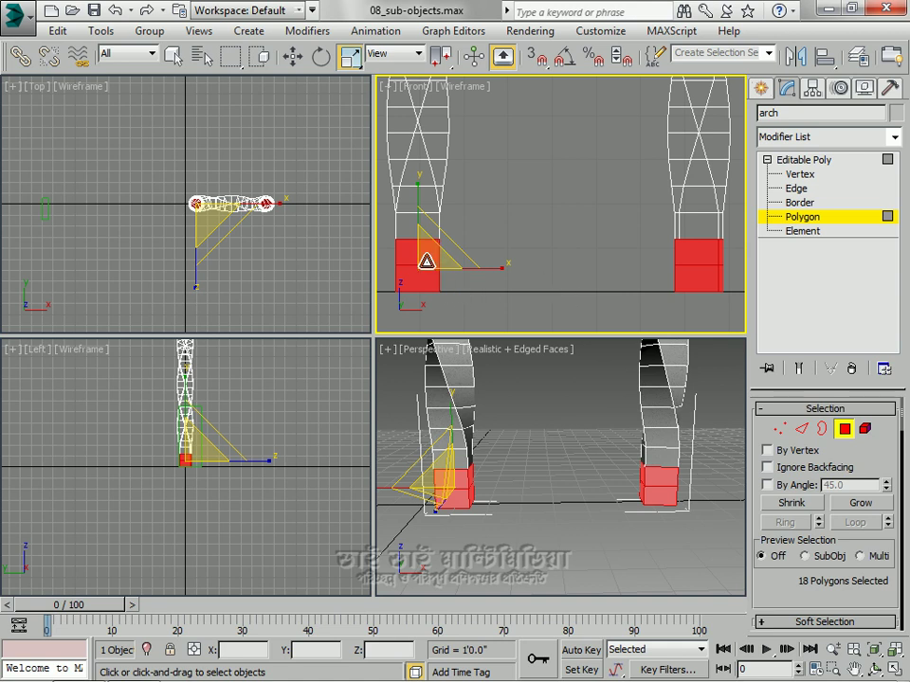
# Step: Try enlarging the base polygons with a uniform scale in the Front view, undo the scaling, and deselect the polygons
pyautogui.scroll(2, 439, 266)
pyautogui.moveTo(440, 267); pyautogui.dragTo(533, 229, button='middle')
pyautogui.scroll(-2, 587, 205)
pyautogui.moveTo(586, 205); pyautogui.dragTo(503, 248, button='middle')
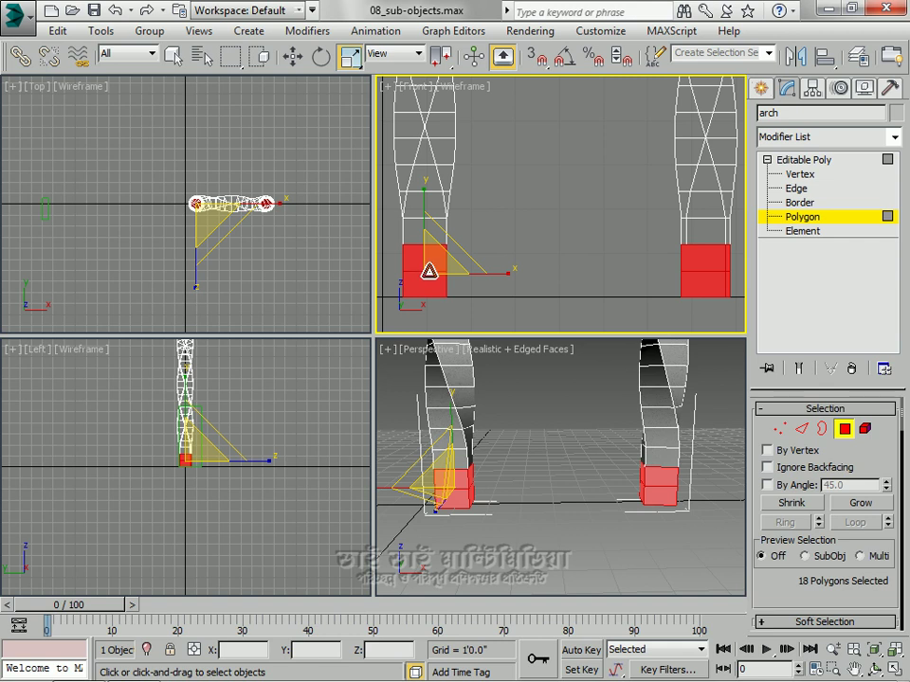
pyautogui.moveTo(430, 271); pyautogui.dragTo(523, 232)
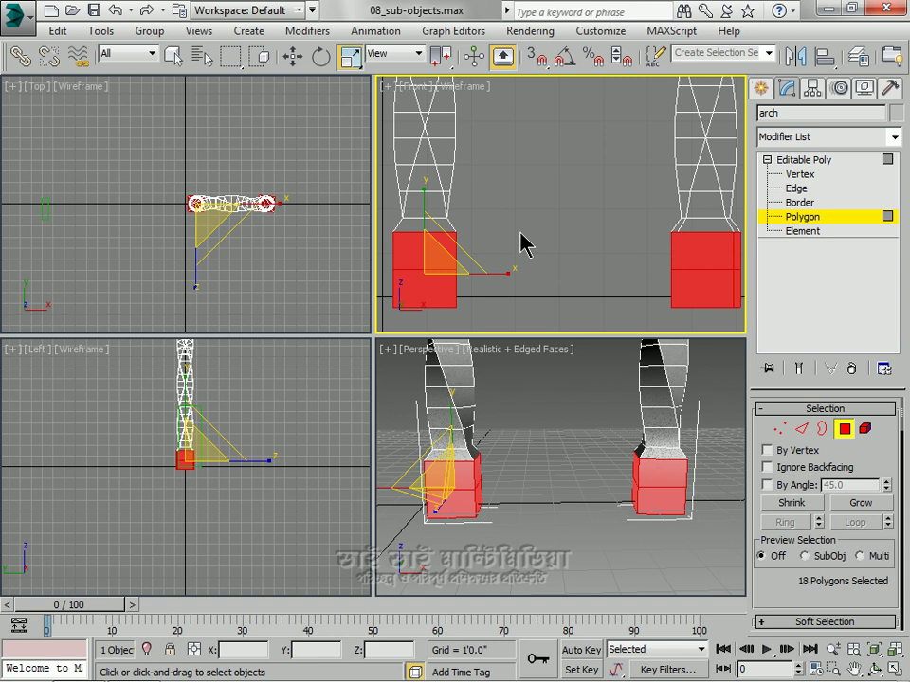
pyautogui.hotkey('ctrl', 'z')
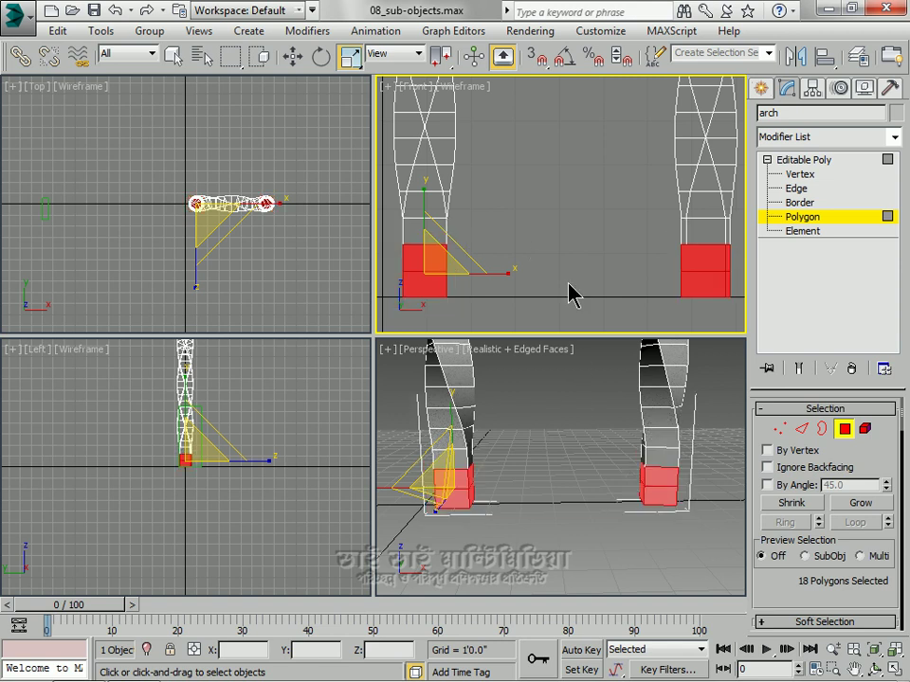
pyautogui.click(477, 545)
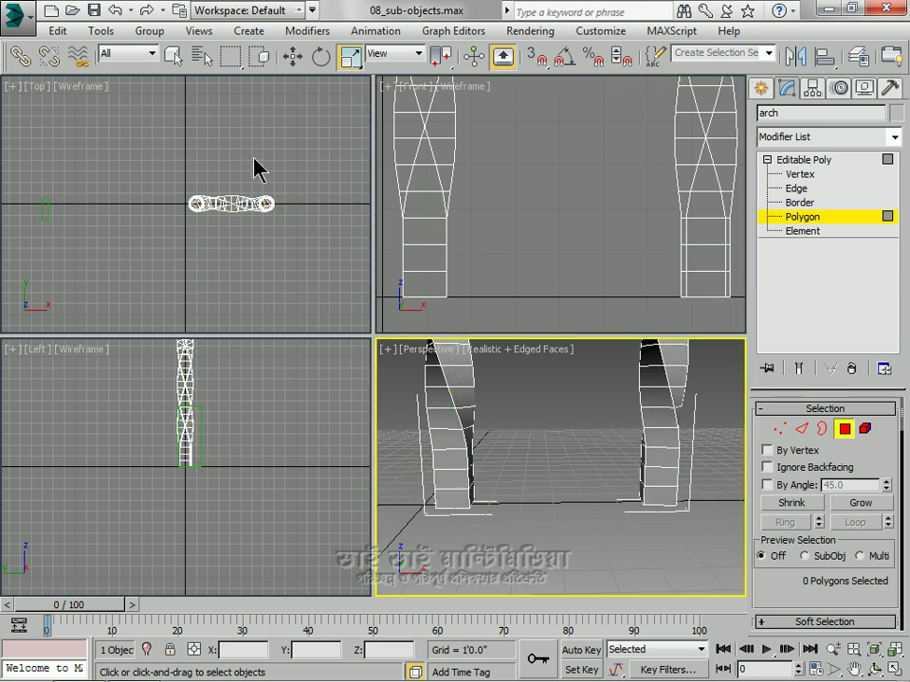
# Step: Select the base polygons of both arch legs again, this time in the Perspective view
pyautogui.moveTo(721, 545); pyautogui.dragTo(421, 496)
pyautogui.keyDown('ctrl'); pyautogui.click(416, 487); pyautogui.keyUp('ctrl')
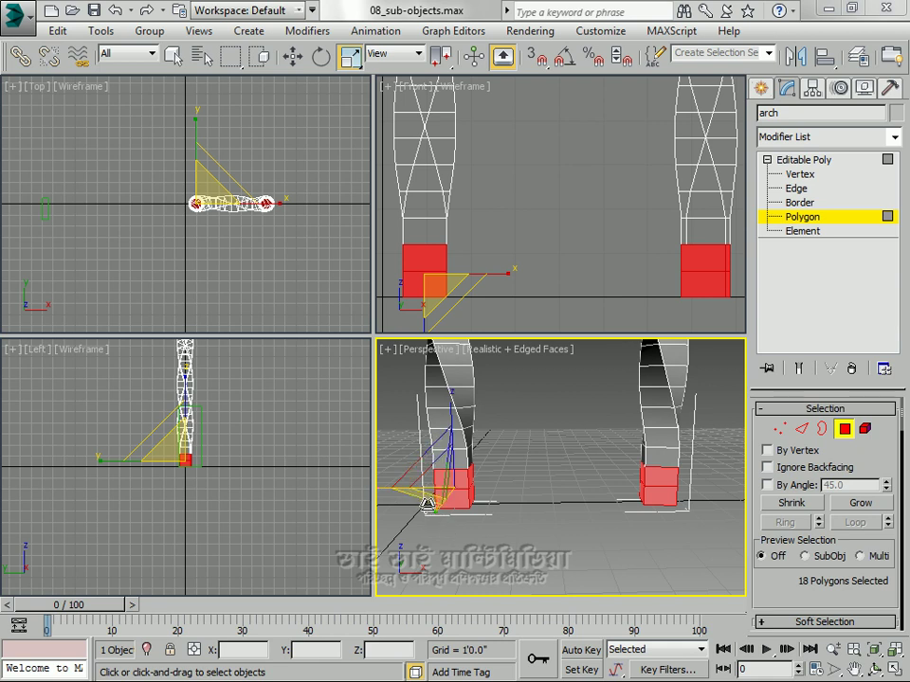
# Step: Try enlarging the base polygons and stretching them along the Y axis in the Perspective view, and undo both scalings
pyautogui.moveTo(426, 505); pyautogui.dragTo(442, 538)
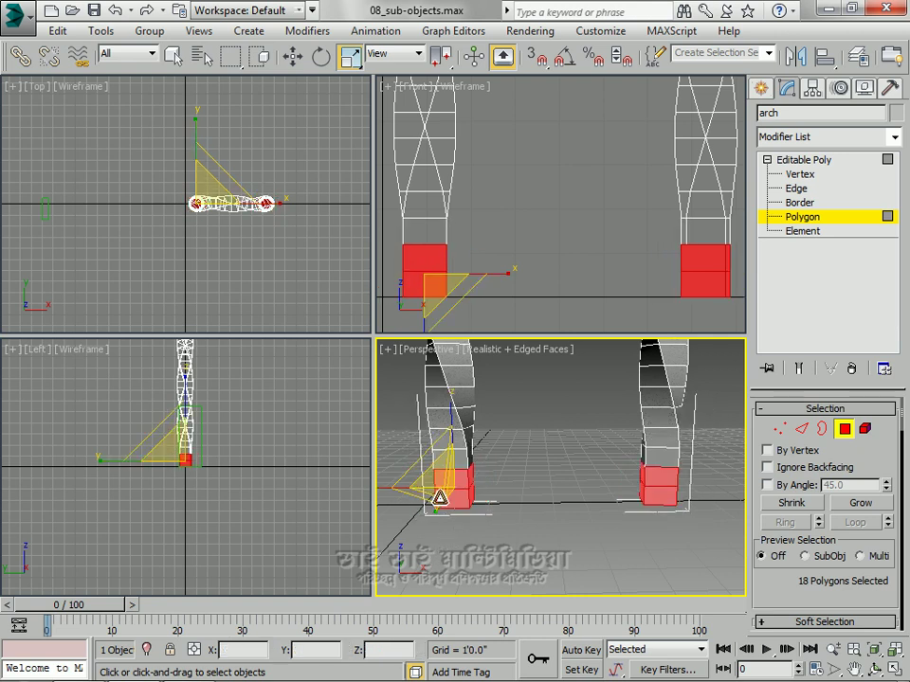
pyautogui.moveTo(439, 503); pyautogui.dragTo(413, 549)
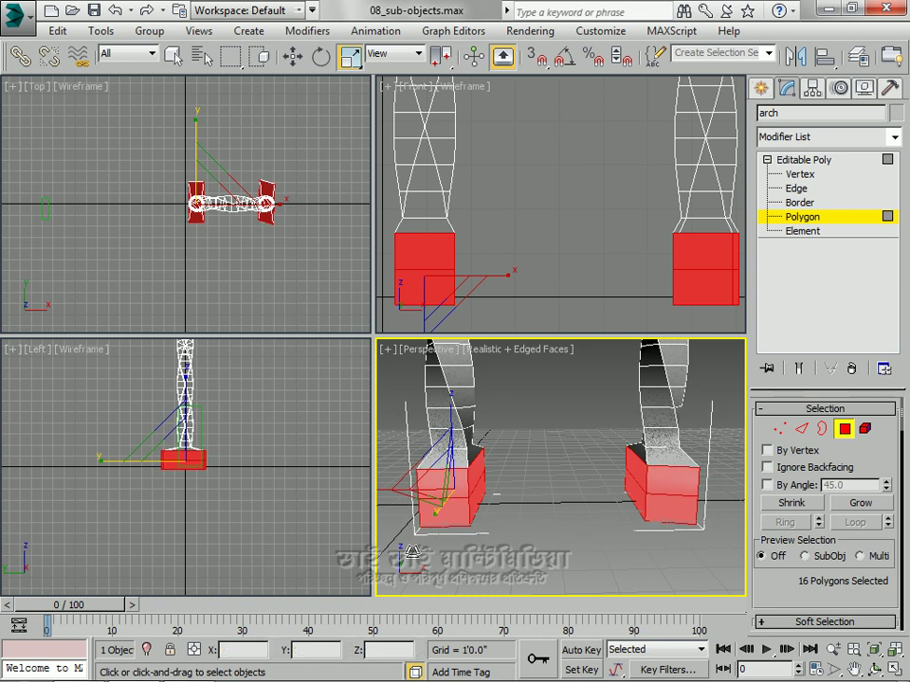
pyautogui.hotkey('ctrl', 'z')
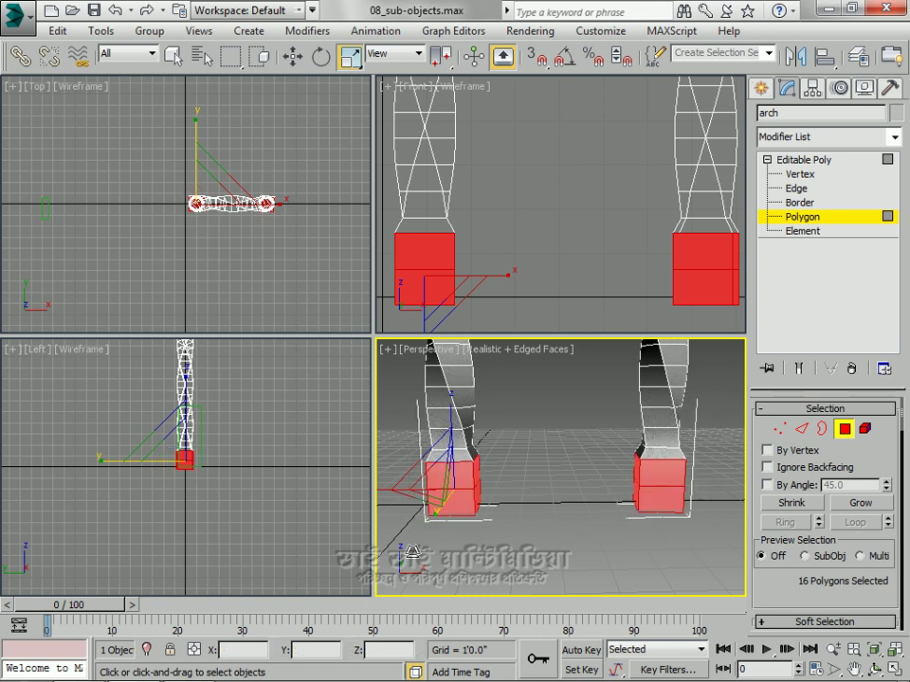
pyautogui.hotkey('ctrl', 'z')
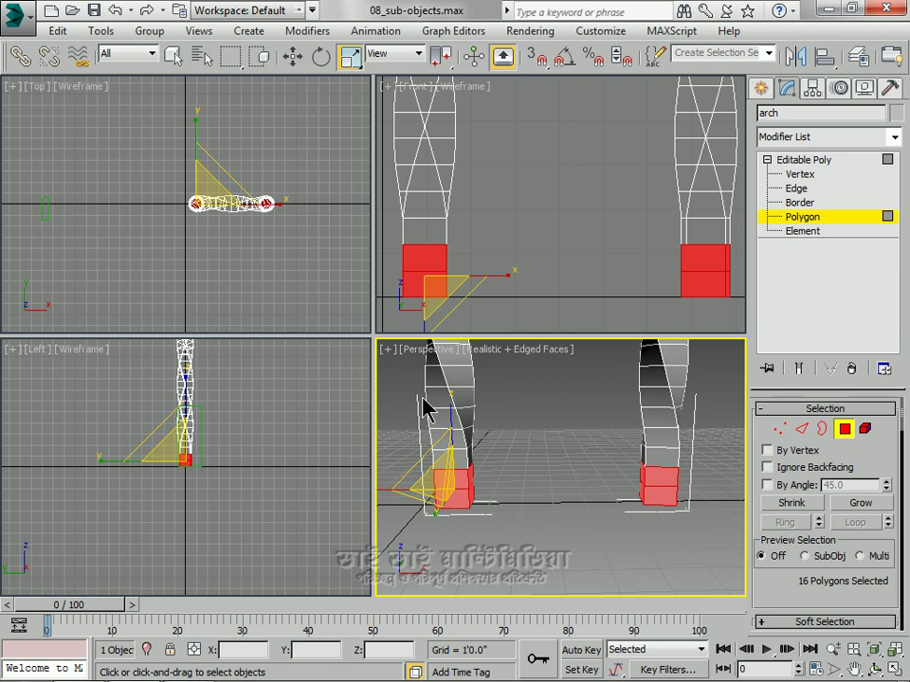
# Step: Enlarge the base polygons of both legs with a uniform scale to form block-like feet, and leave the Polygon level
pyautogui.moveTo(443, 491); pyautogui.dragTo(405, 443)
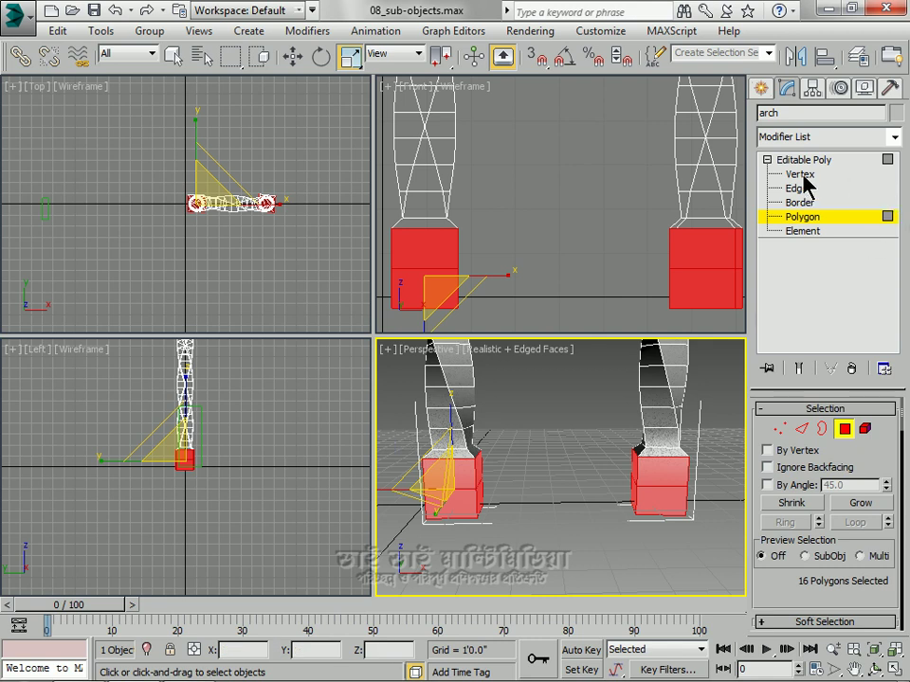
pyautogui.click(797, 217)
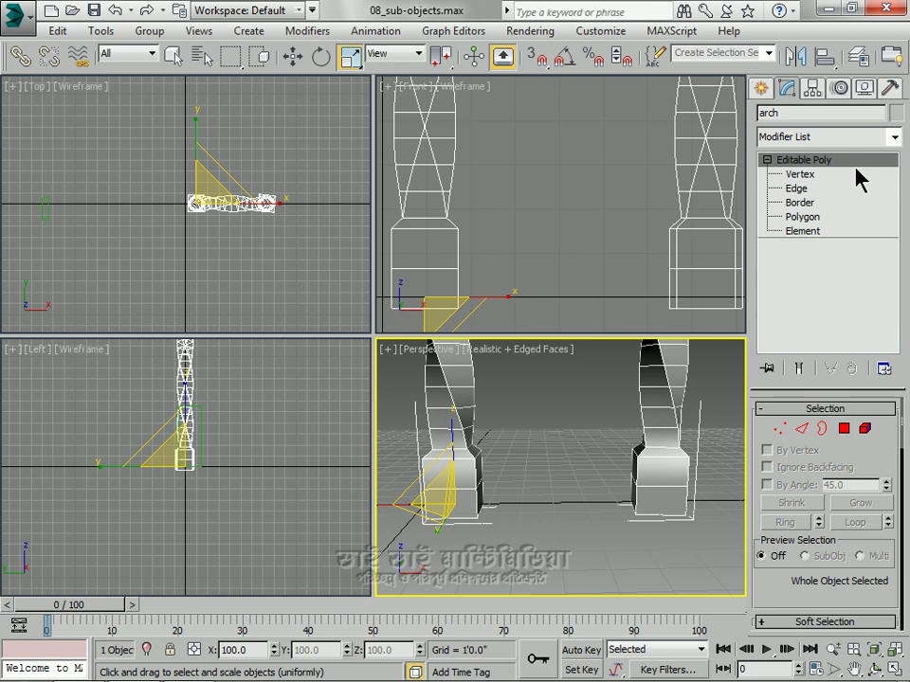
# Step: Deselect the arch and maximize the Perspective viewport, framing the whole arch together with the green box
pyautogui.click(559, 521)
pyautogui.scroll(3, 558, 526)
pyautogui.scroll(-5, 559, 533)
pyautogui.scroll(-5, 558, 533)
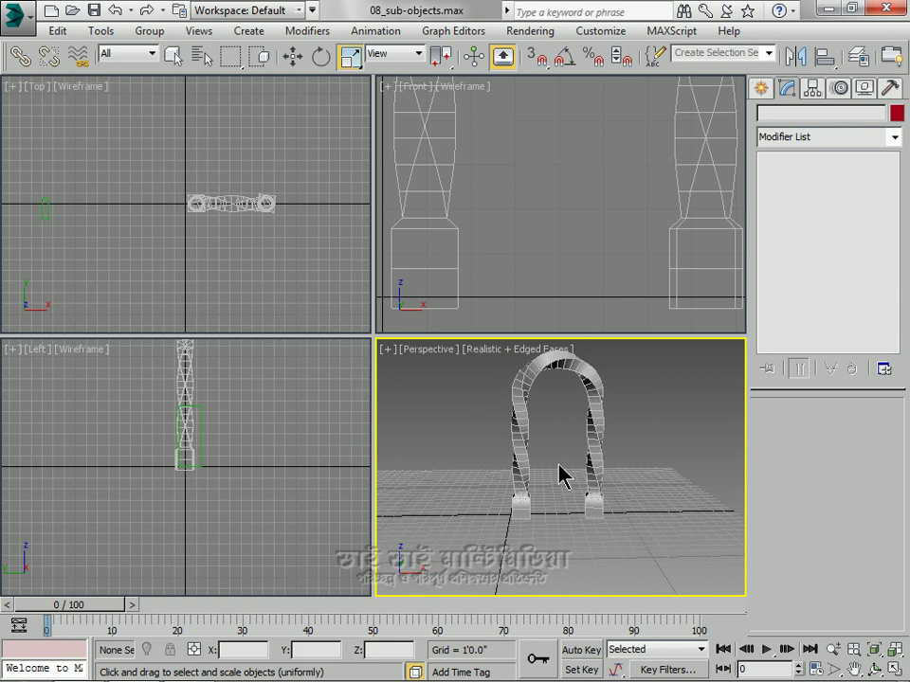
pyautogui.keyDown('alt'); pyautogui.moveTo(554, 451); pyautogui.dragTo(528, 473, button='middle'); pyautogui.keyUp('alt')
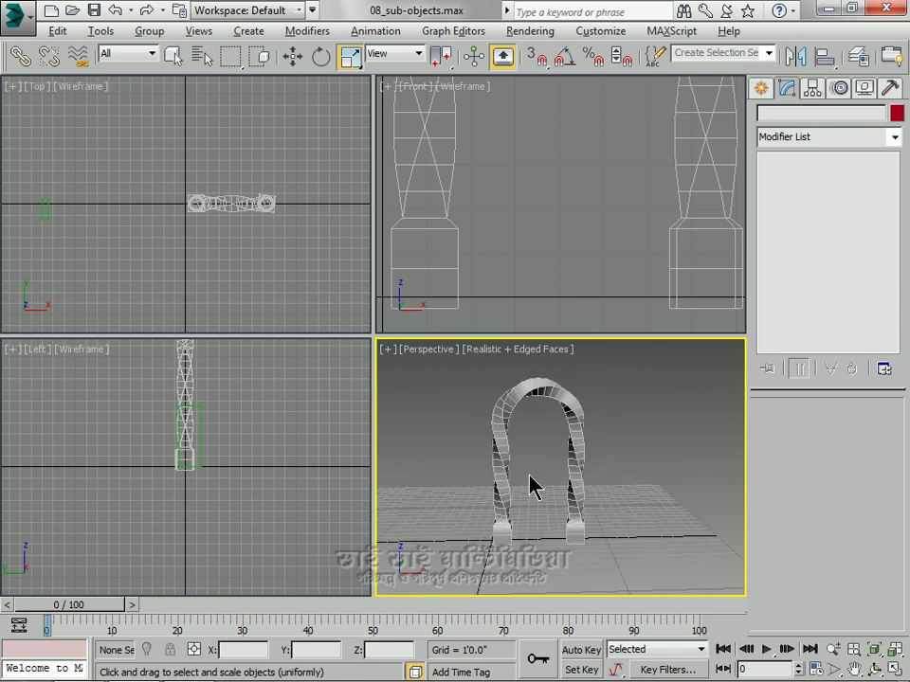
pyautogui.hotkey('alt', 'w')
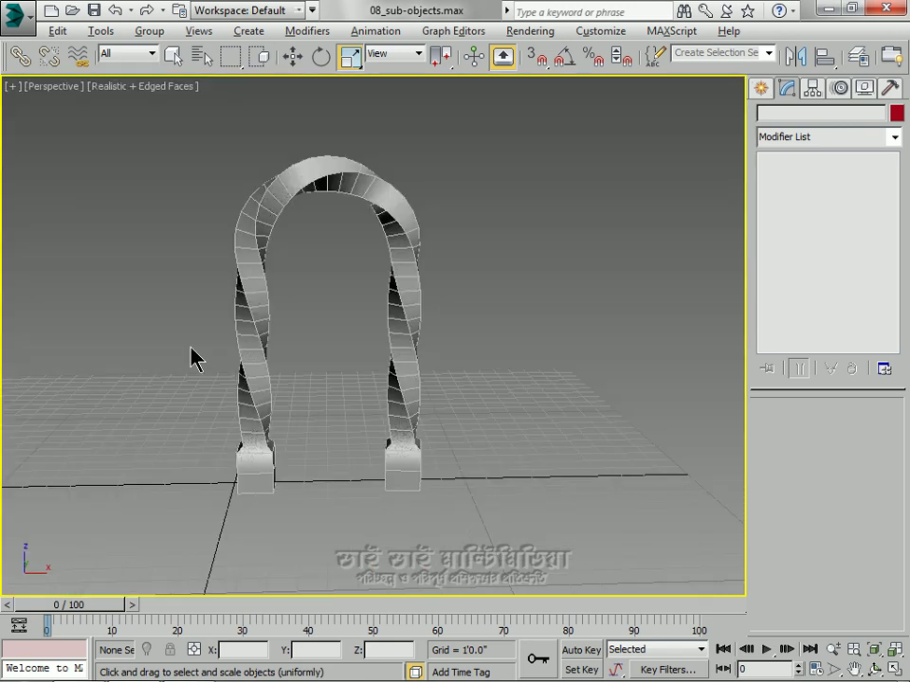
pyautogui.moveTo(171, 334); pyautogui.dragTo(421, 318, button='middle')
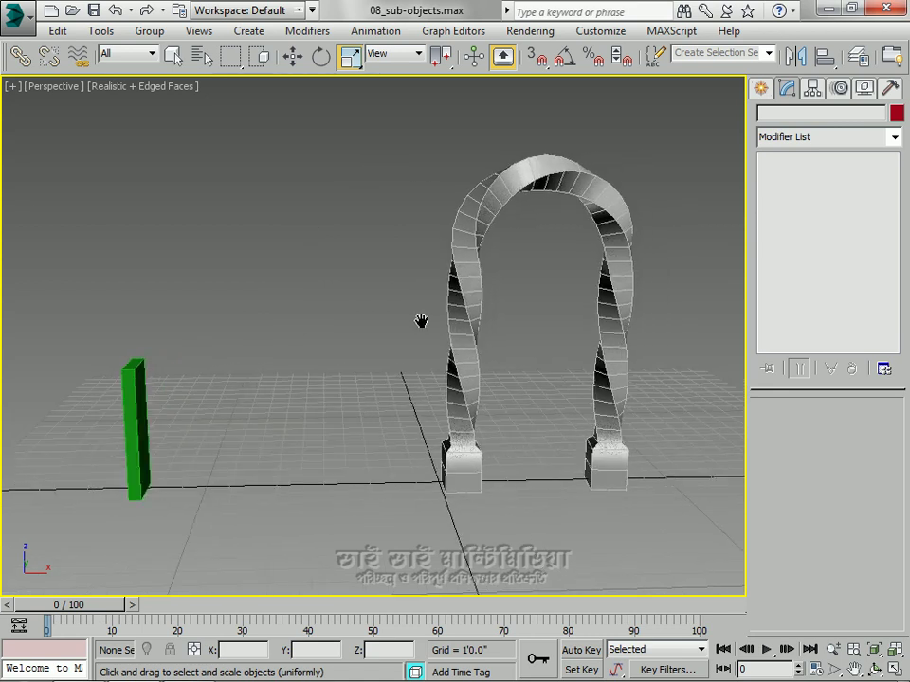